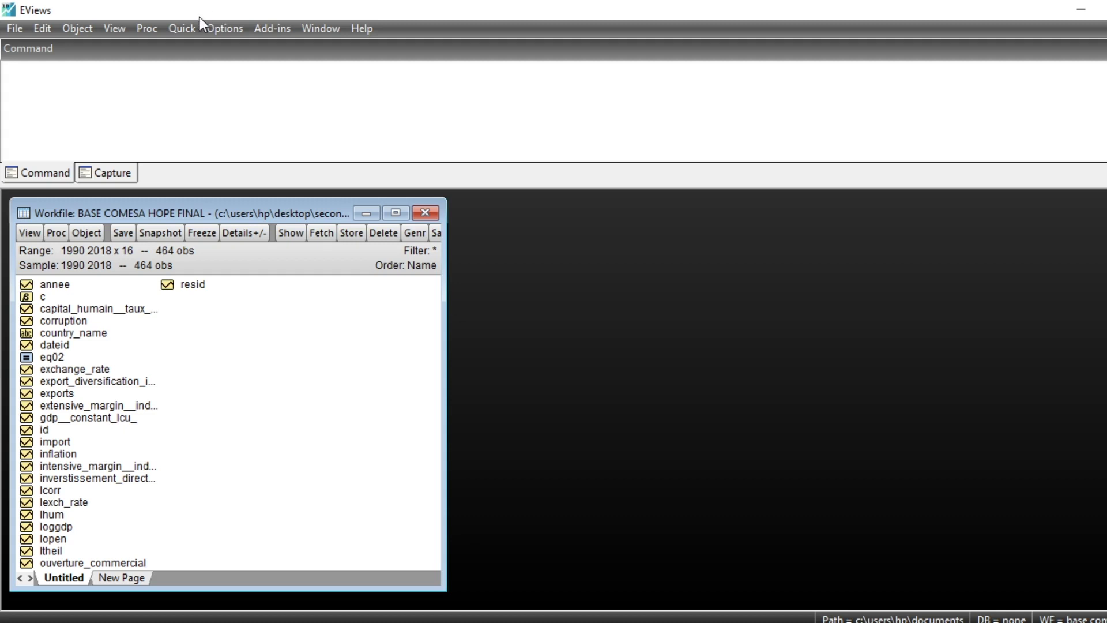
# Open the Equation Estimation dialog from the Quick menu
pyautogui.click(181, 31)
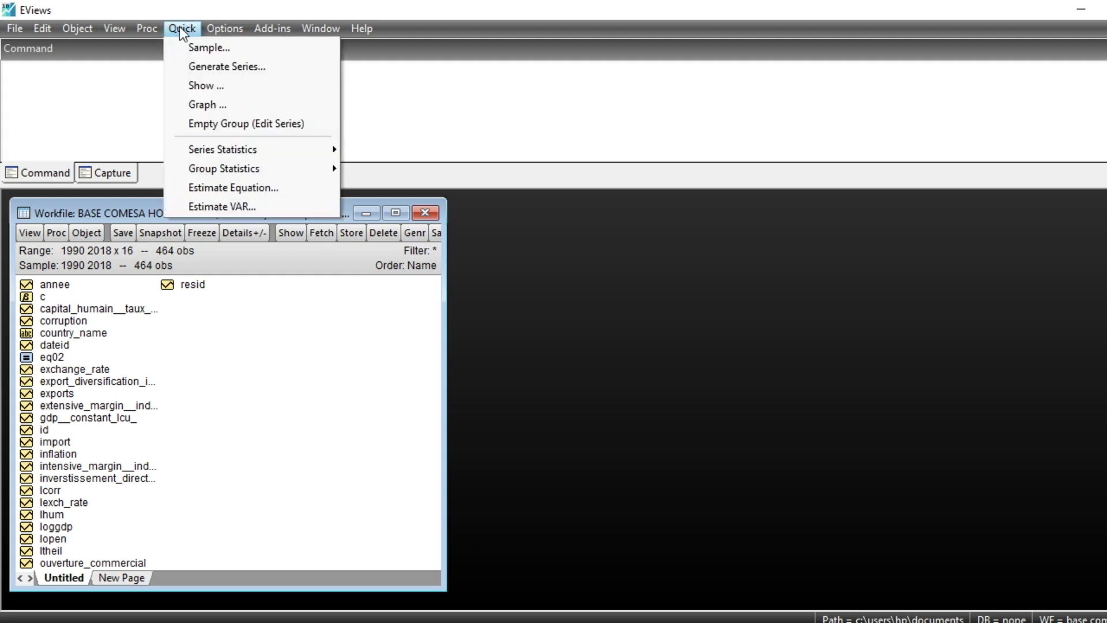
pyautogui.click(236, 190)
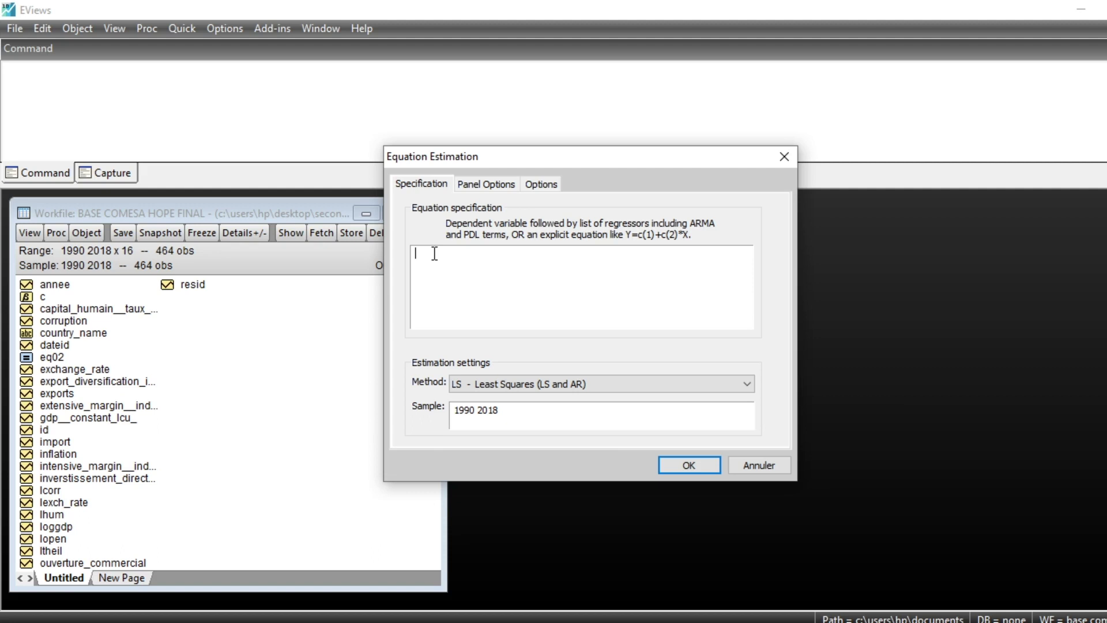
# Specify 'ltheil c lexch_rate lcorr lhum loggdp lopen inflation inverstissement_direct_a_l_etranger' as the equation
pyautogui.write('lth')
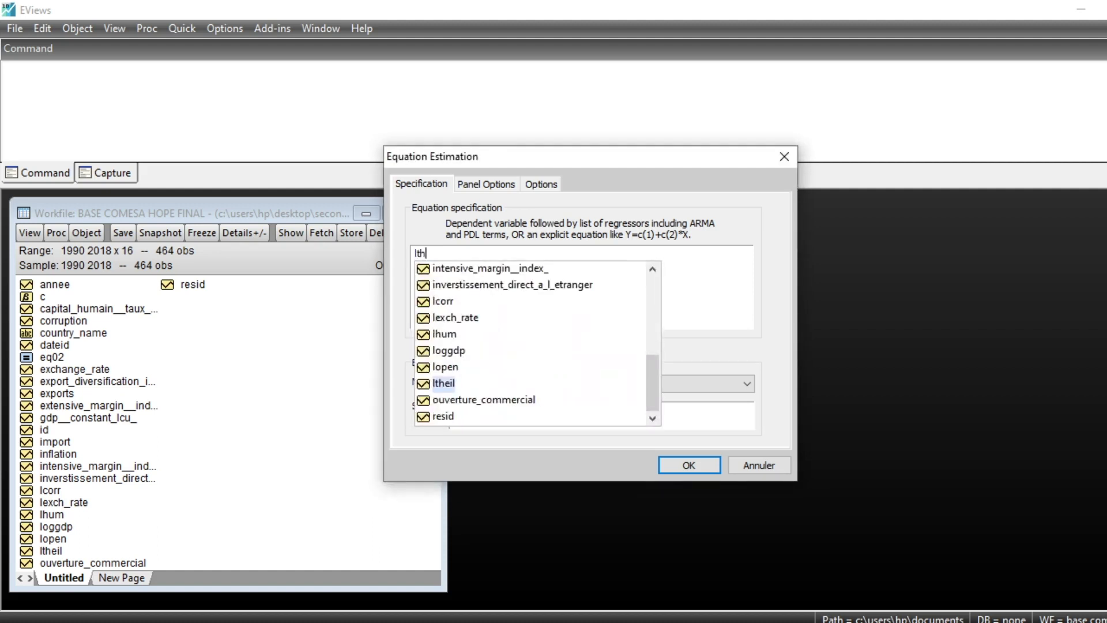
pyautogui.press('Return')
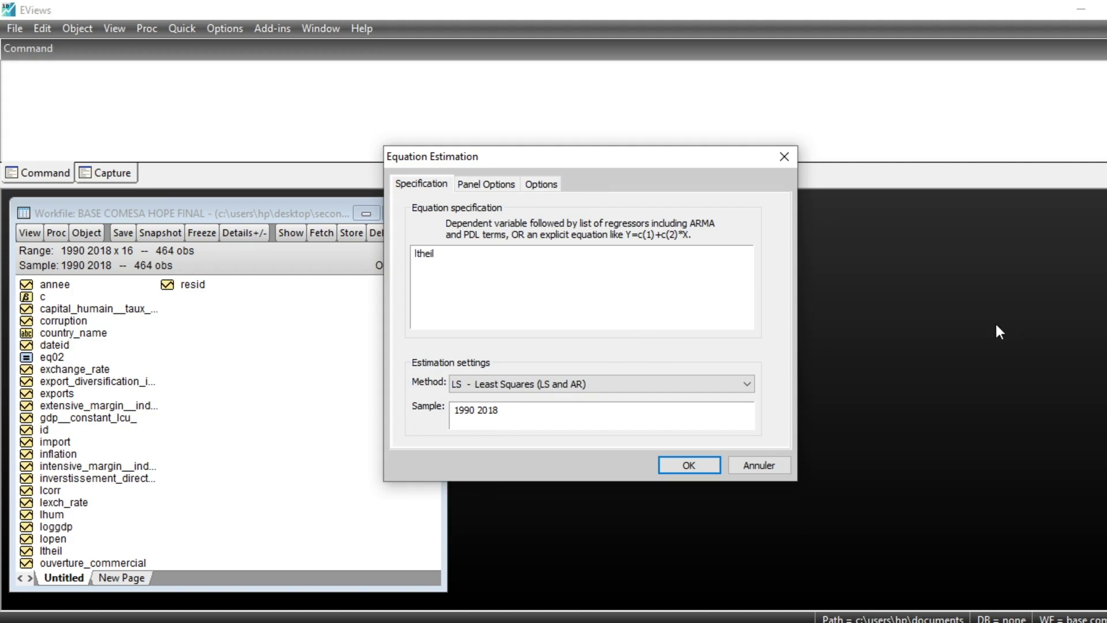
pyautogui.write('c lex')
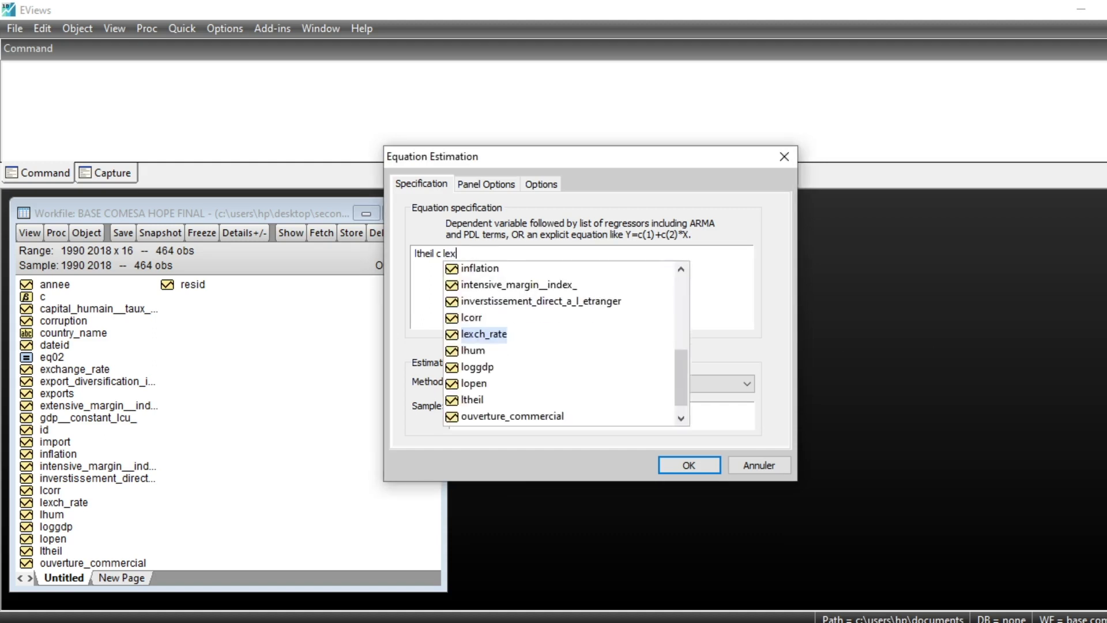
pyautogui.press('Return')
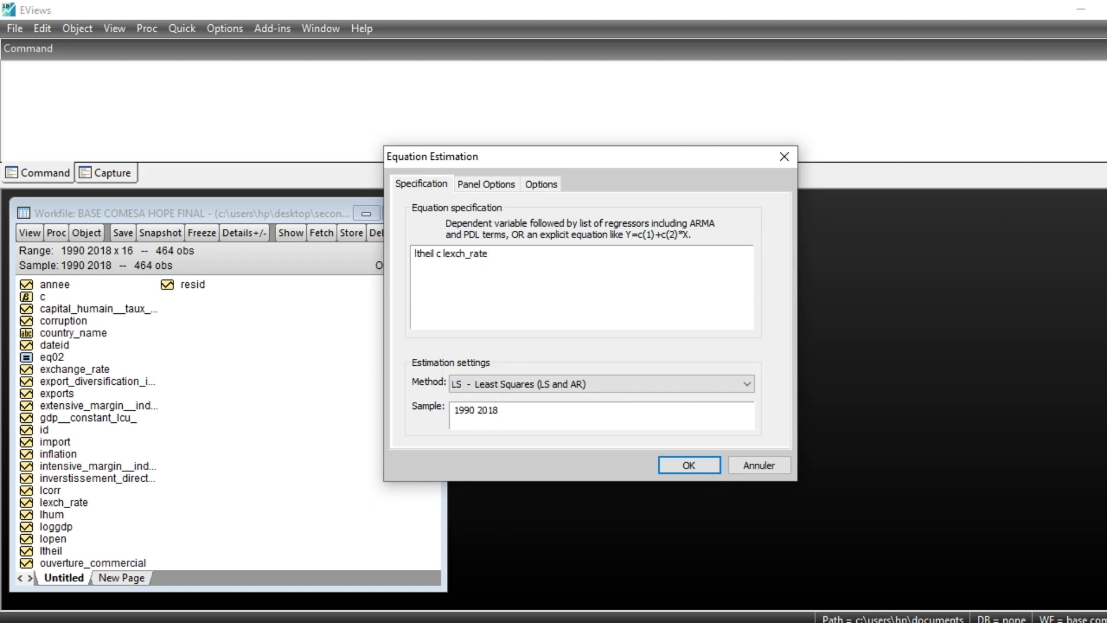
pyautogui.write('l')
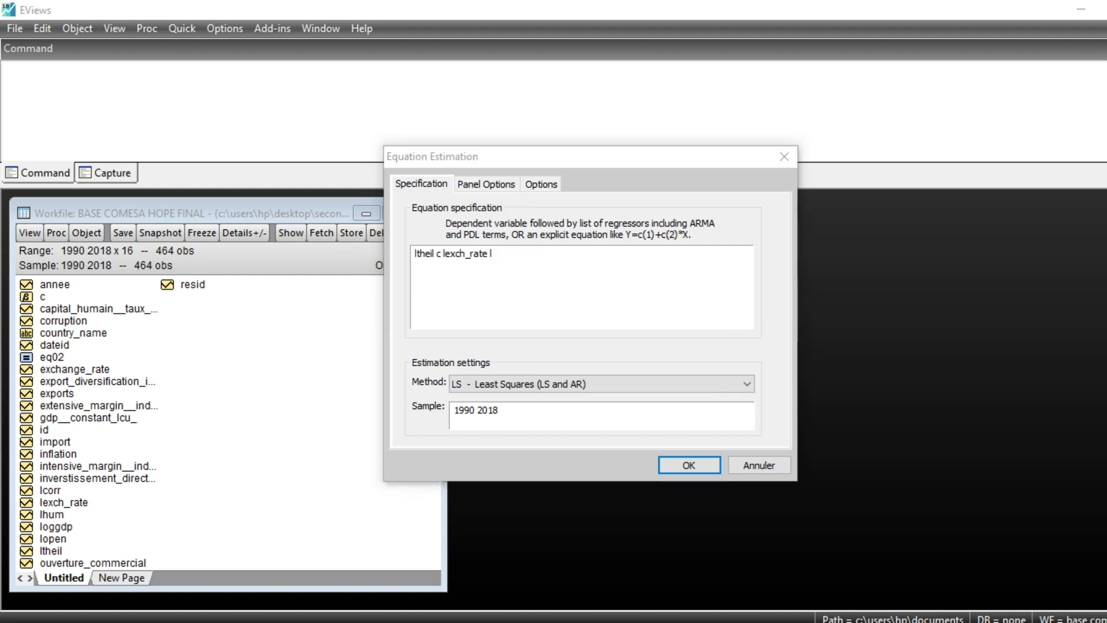
pyautogui.write('corr')
pyautogui.press('Return')
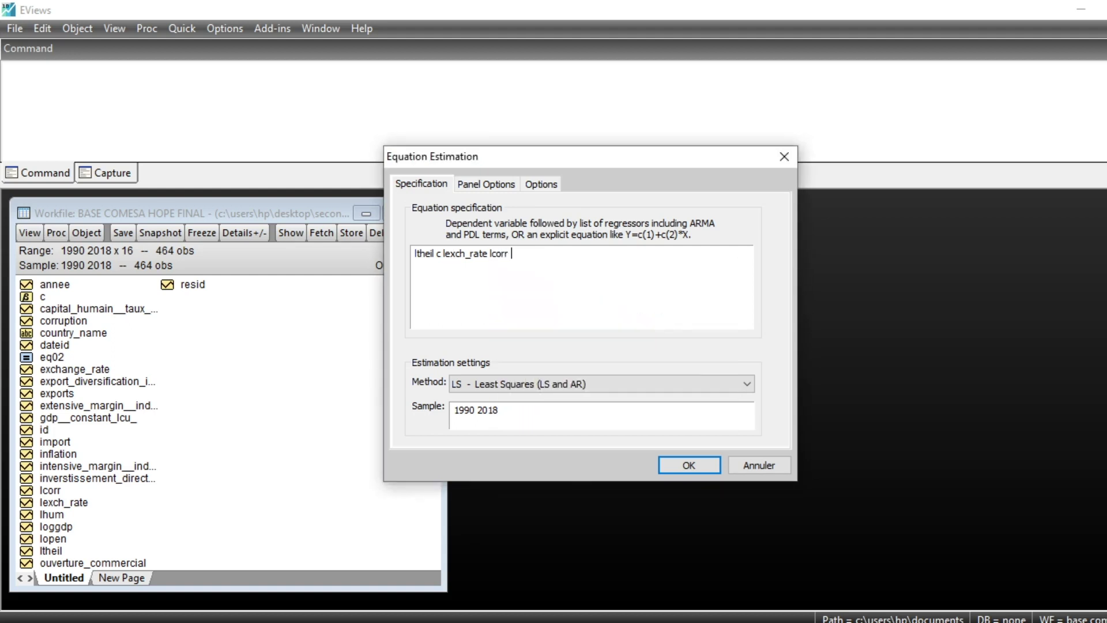
pyautogui.write('lhum loggdp lop')
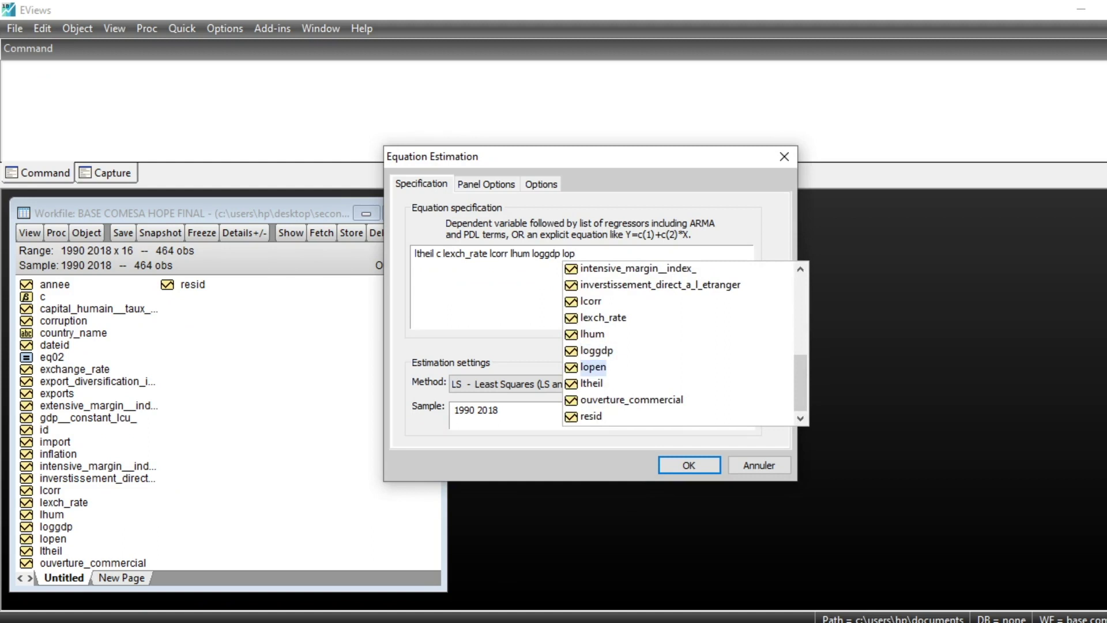
pyautogui.press('Return')
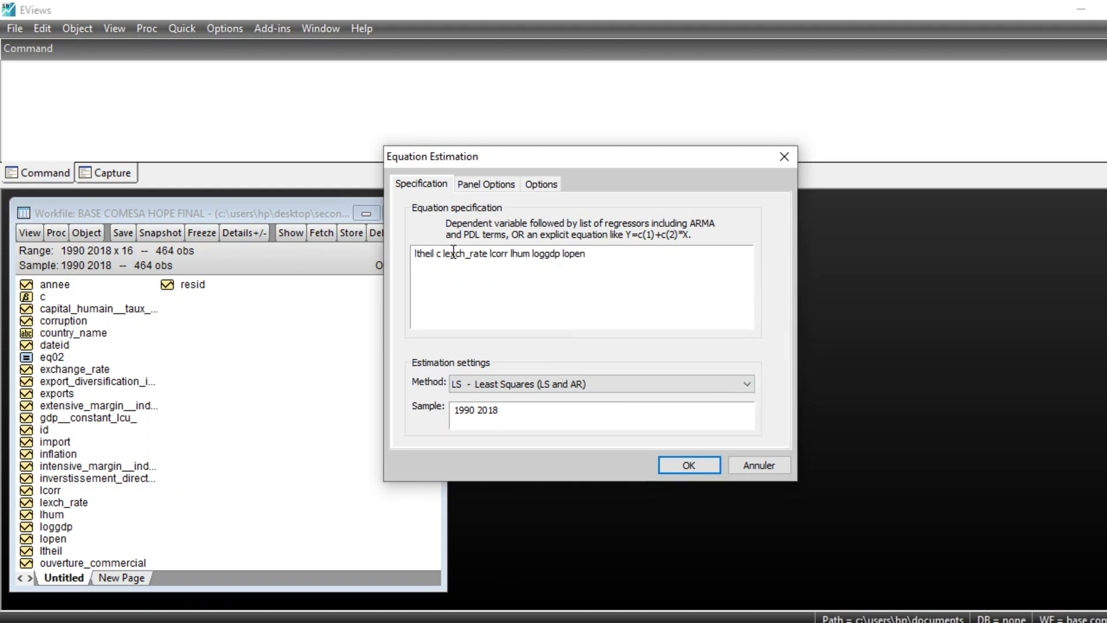
pyautogui.write('in')
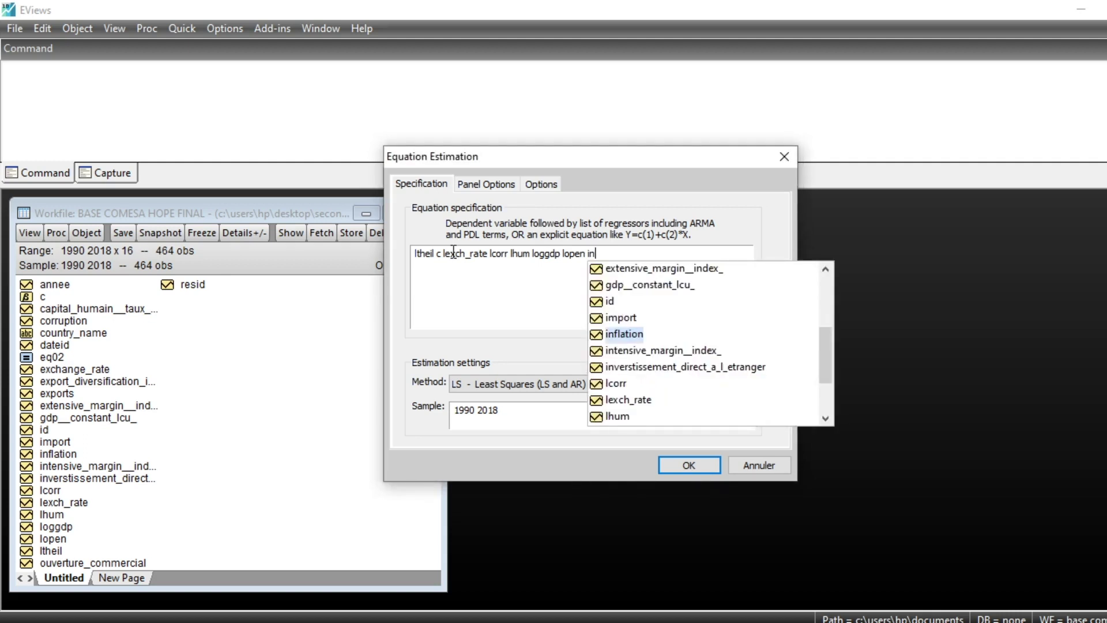
pyautogui.press('Return')
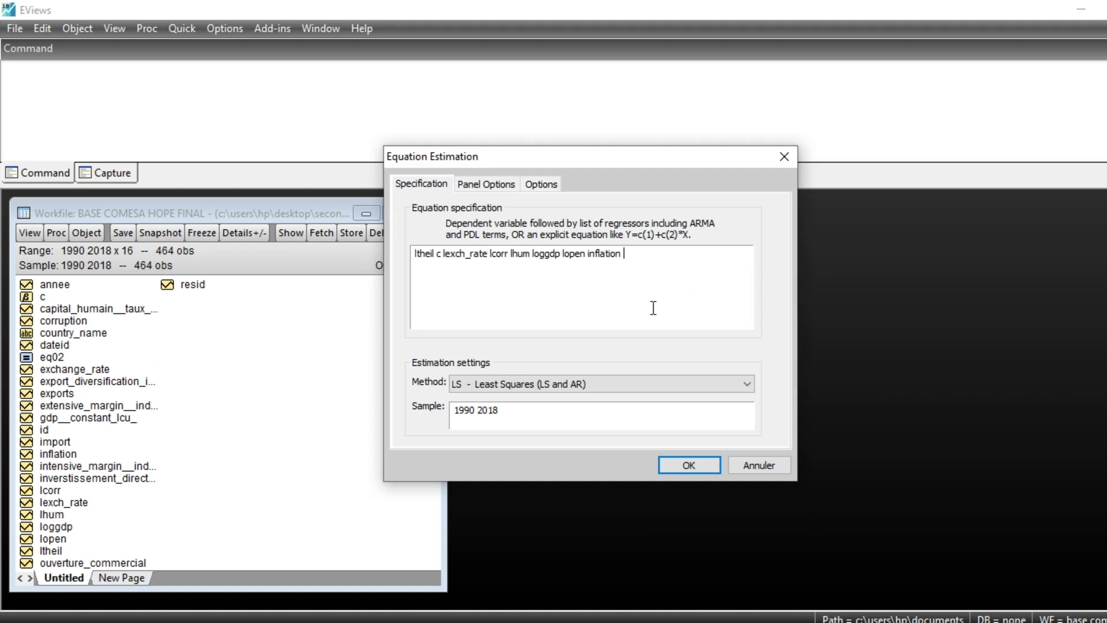
pyautogui.write('in')
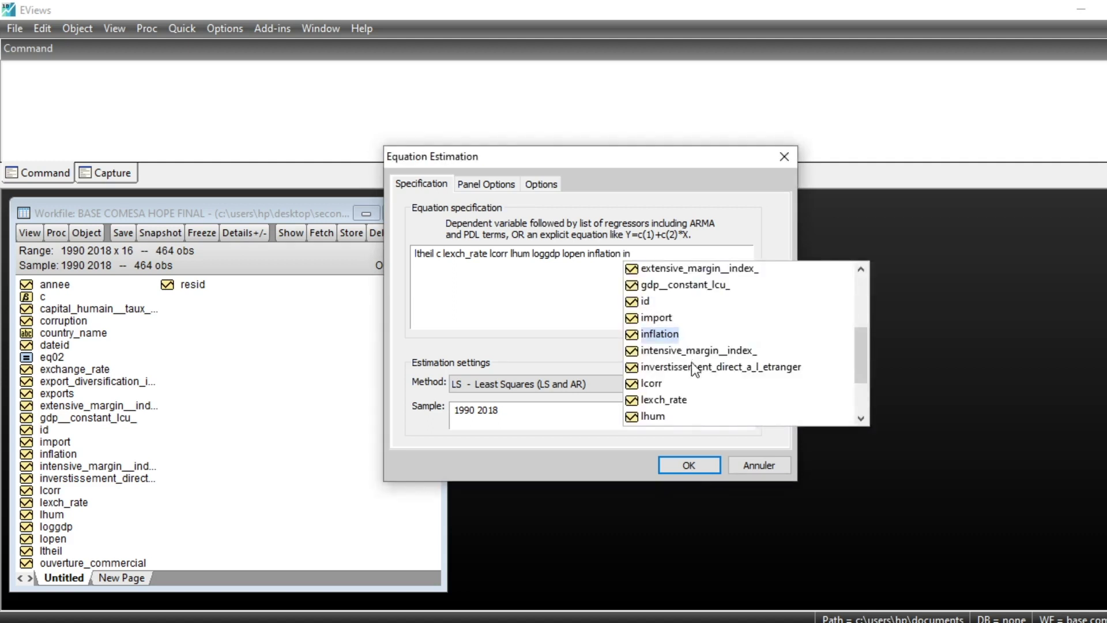
pyautogui.click(700, 366)
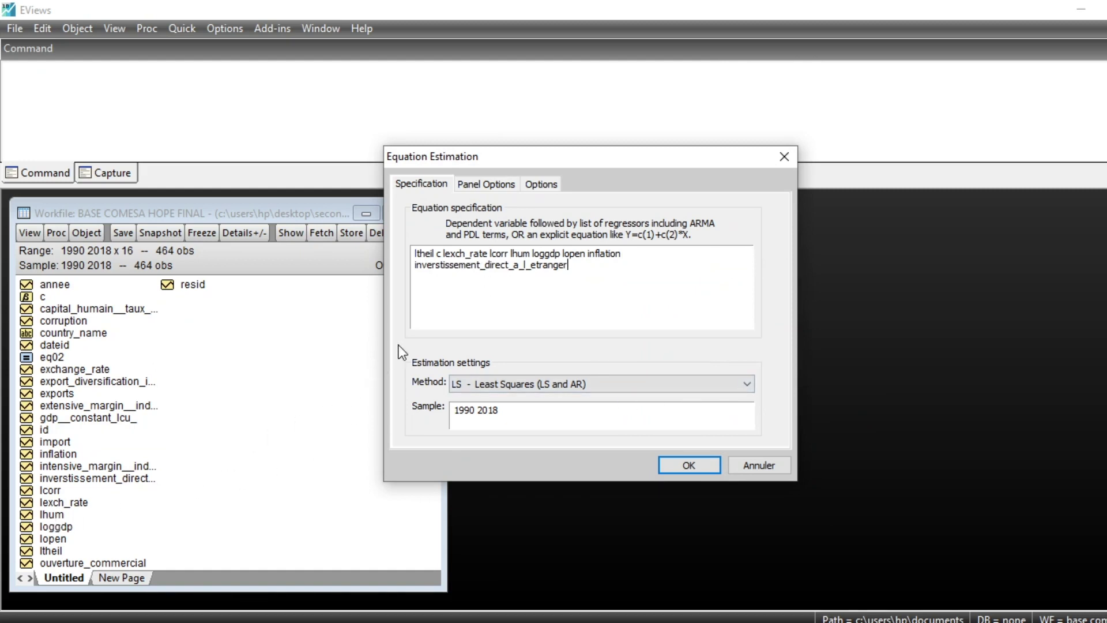
# In Panel Options, set cross-section effects to Fixed and GLS weights to Cross-section SUR
pyautogui.click(490, 186)
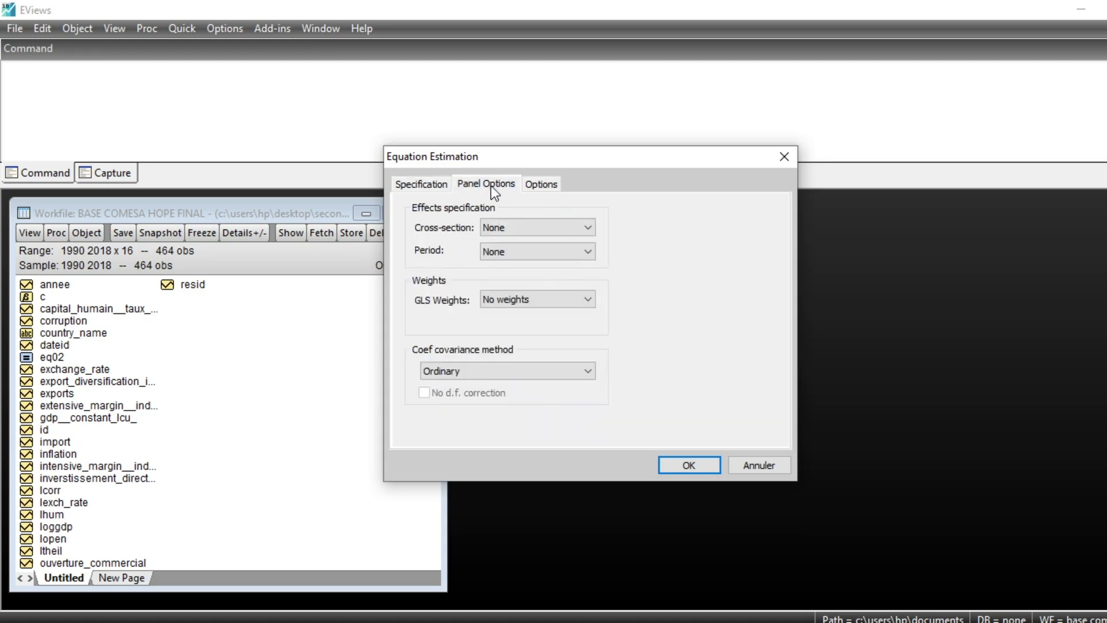
pyautogui.click(590, 225)
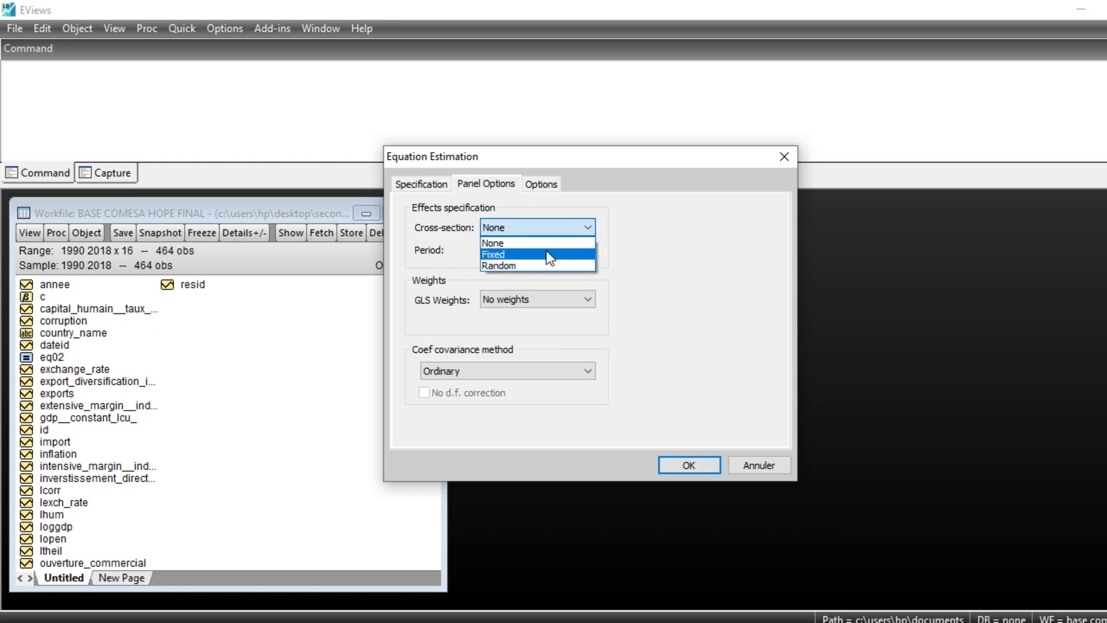
pyautogui.click(531, 254)
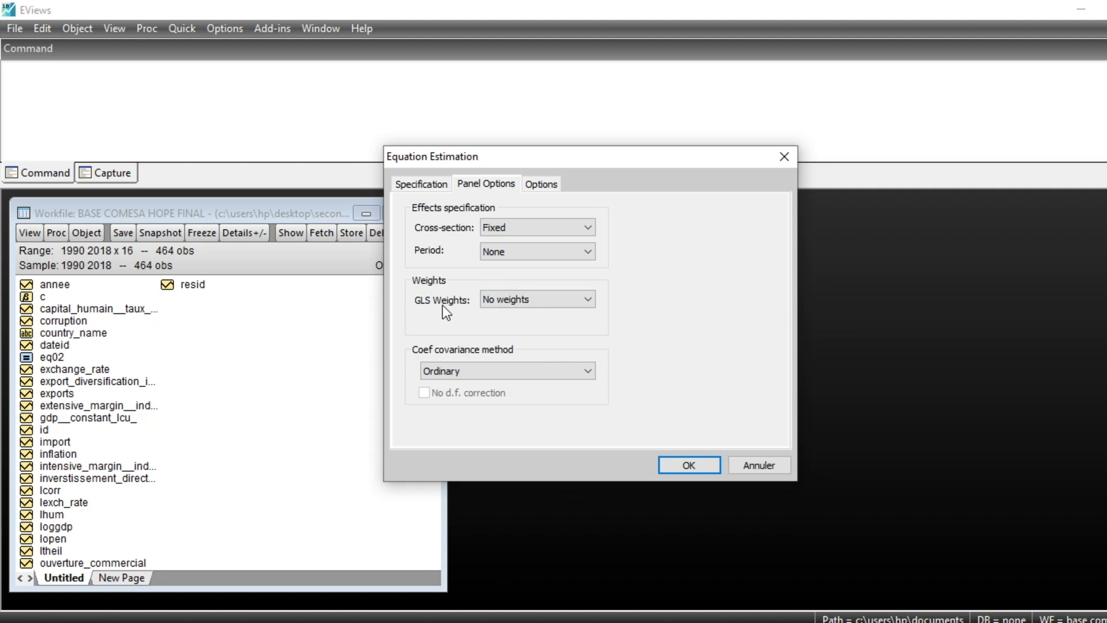
pyautogui.click(586, 305)
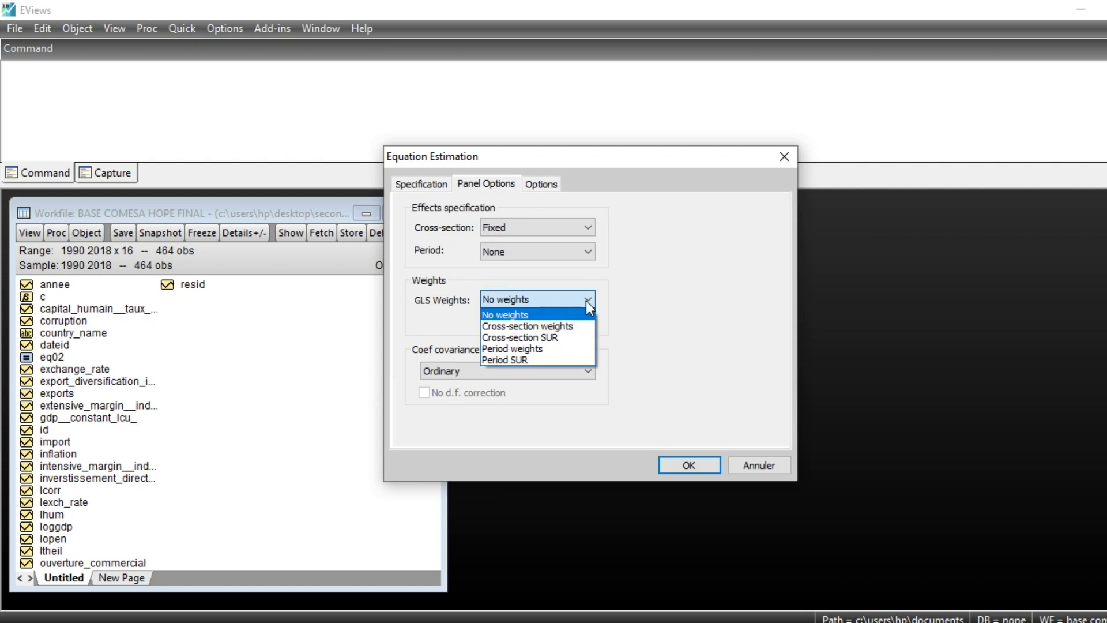
pyautogui.click(531, 338)
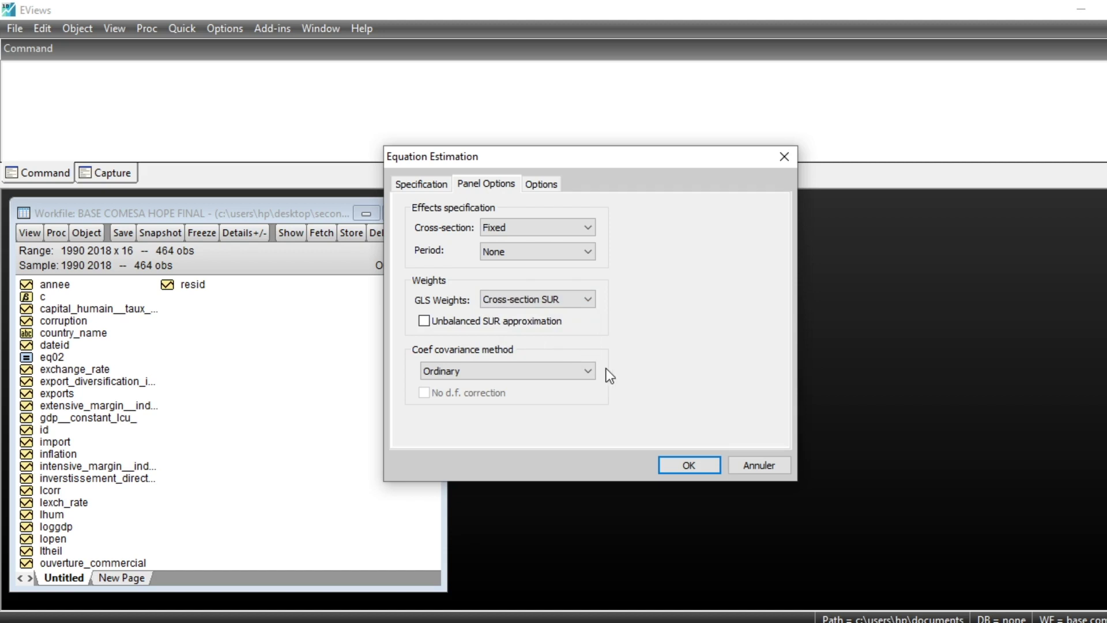
# After the unbalanced-data error, change GLS weights to Cross-section weights and estimate
pyautogui.click(690, 464)
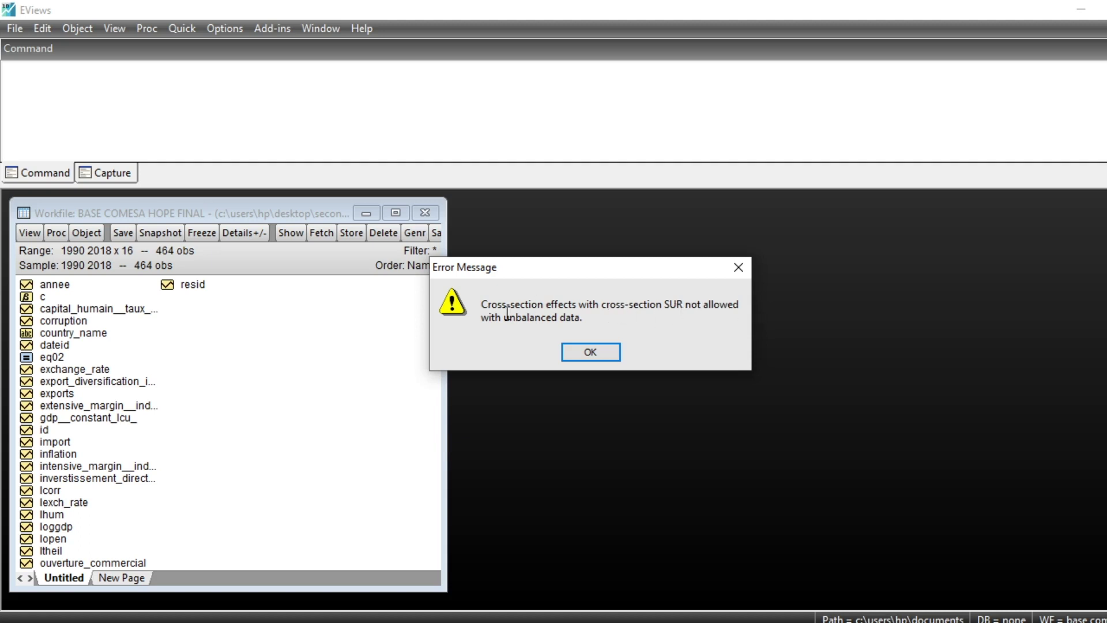
pyautogui.click(590, 353)
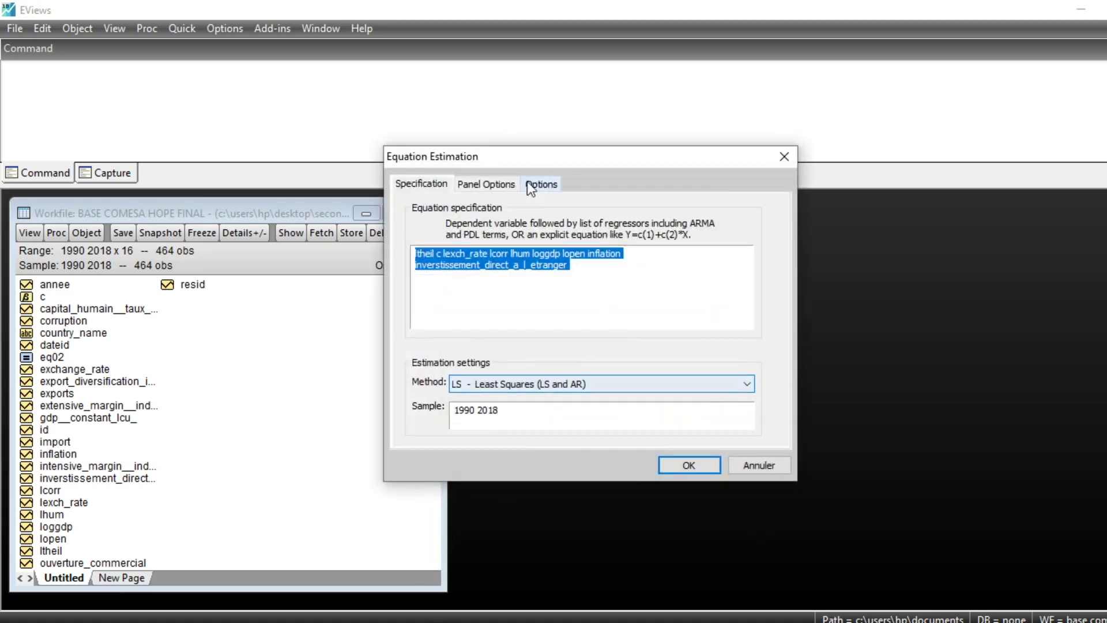
pyautogui.click(491, 182)
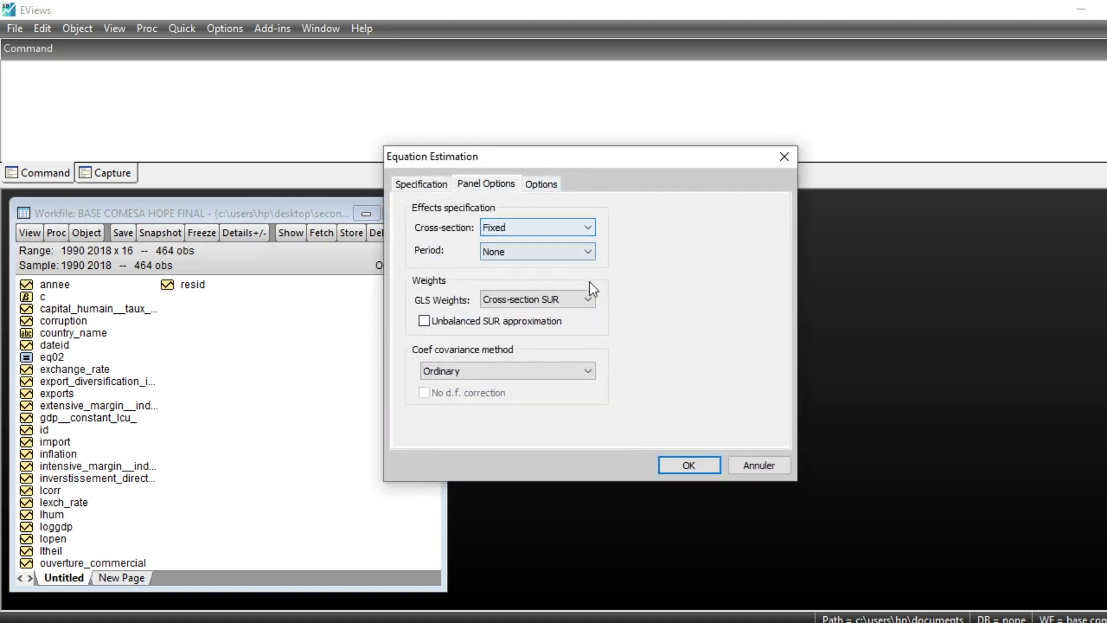
pyautogui.click(588, 297)
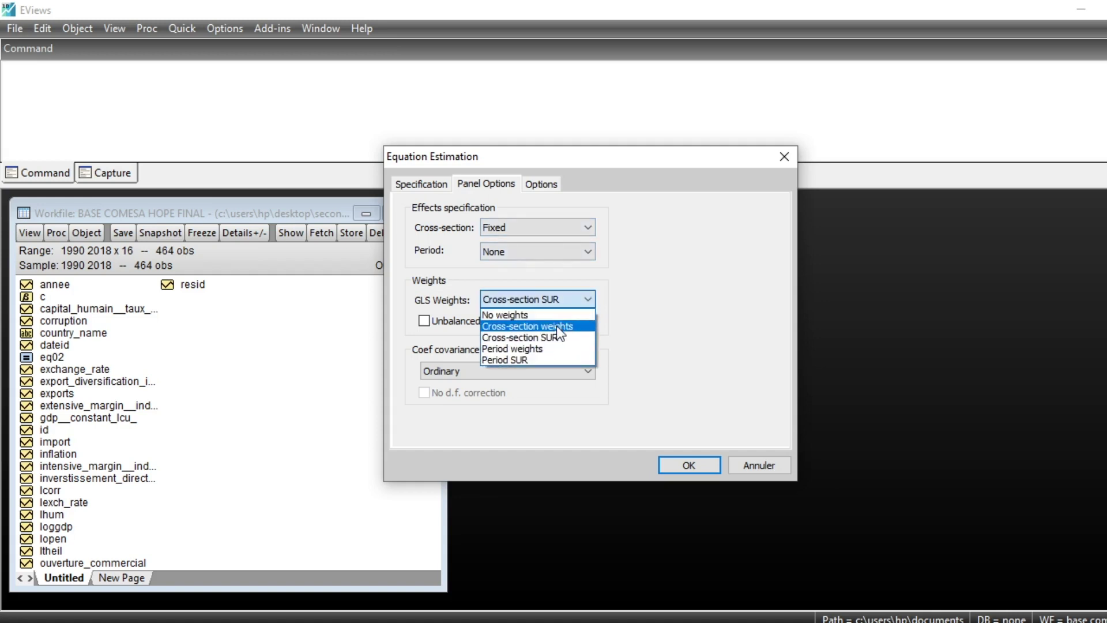
pyautogui.click(555, 326)
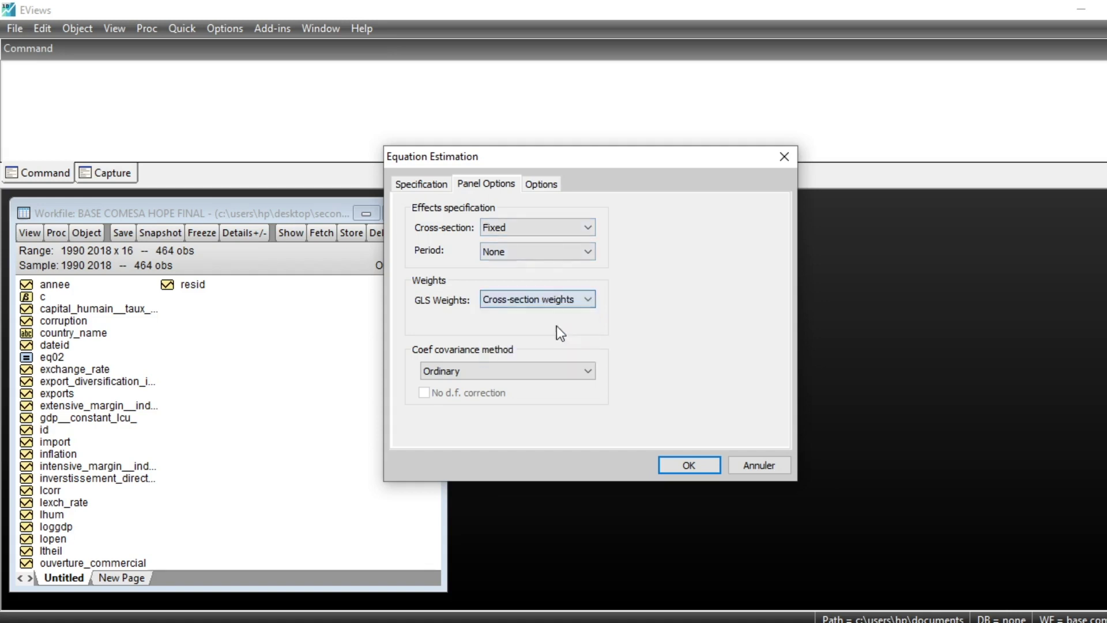
pyautogui.click(690, 464)
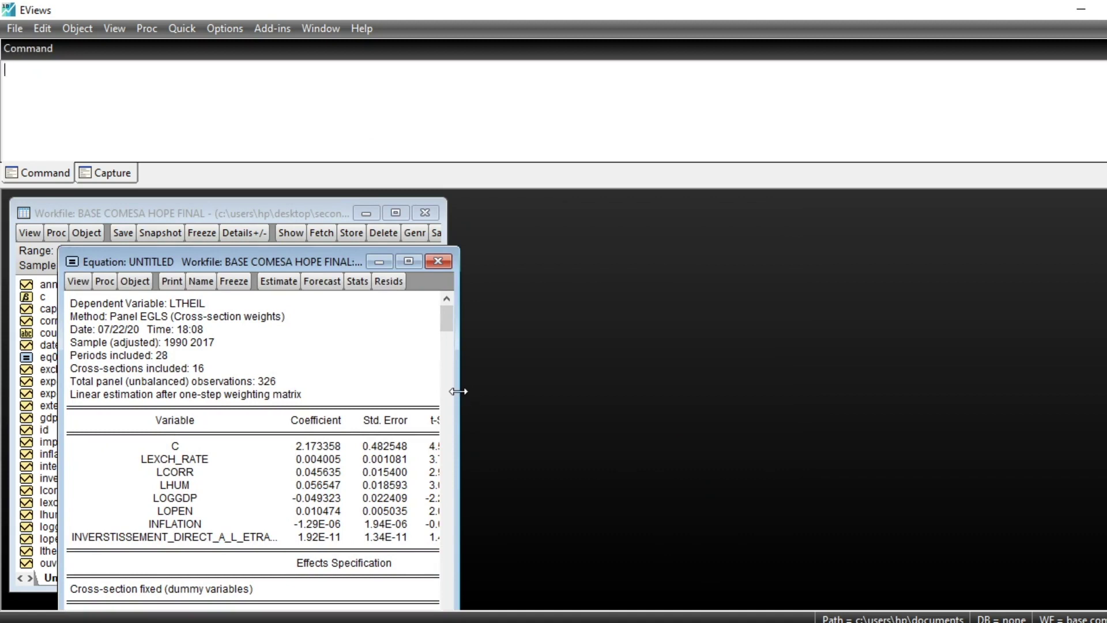
# Widen the equation results window to show all columns and move it aside
pyautogui.moveTo(460, 386); pyautogui.dragTo(746, 392)
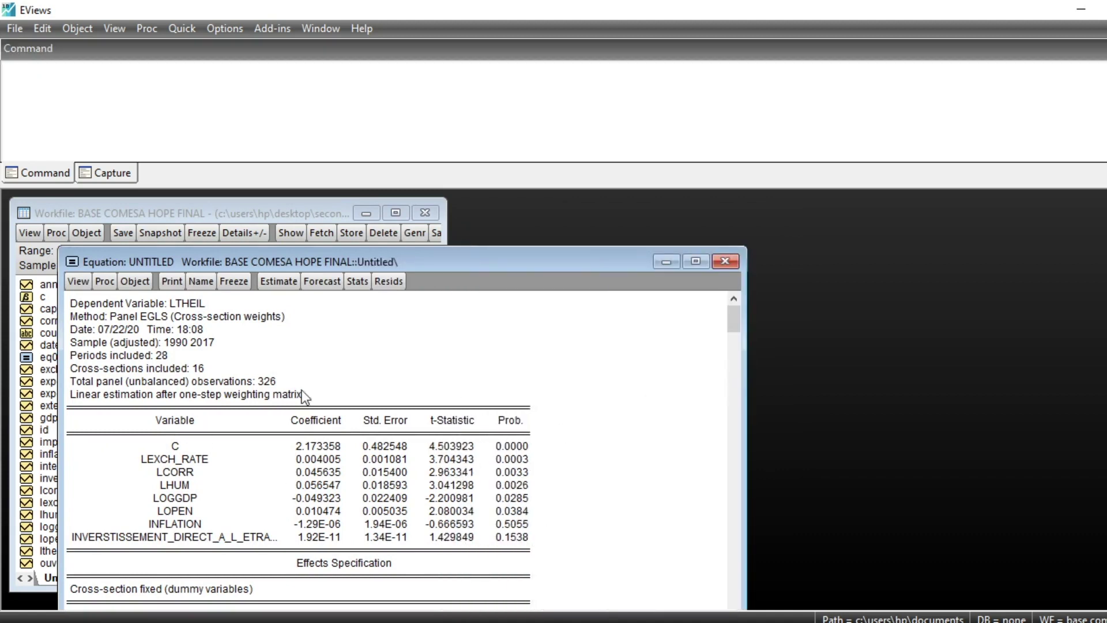
pyautogui.moveTo(347, 261); pyautogui.dragTo(618, 217)
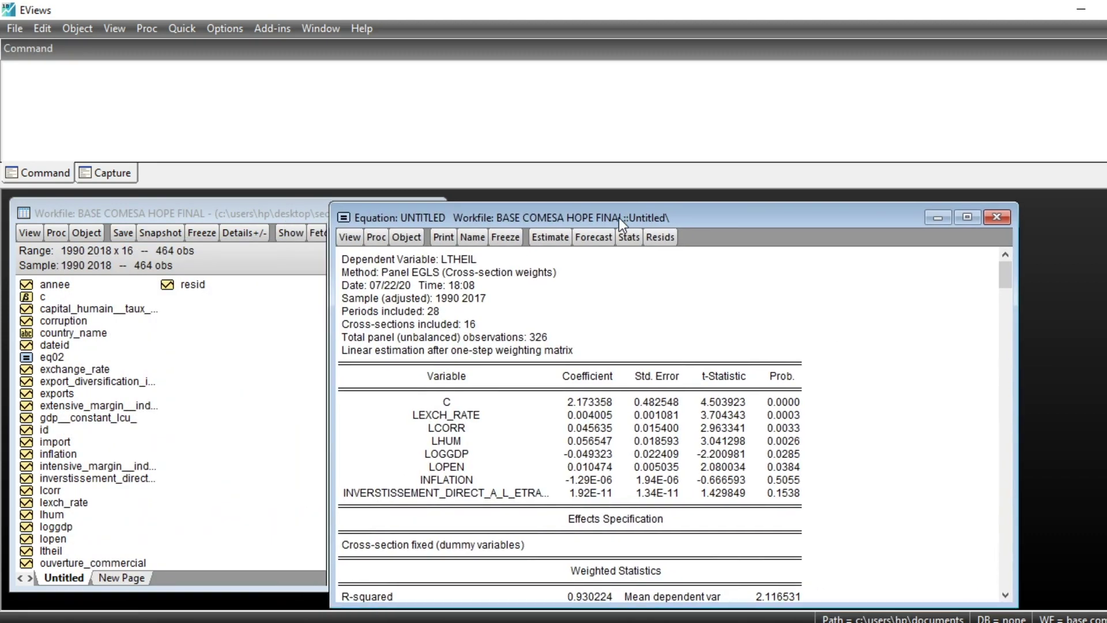
pyautogui.scroll(-1, 663, 545)
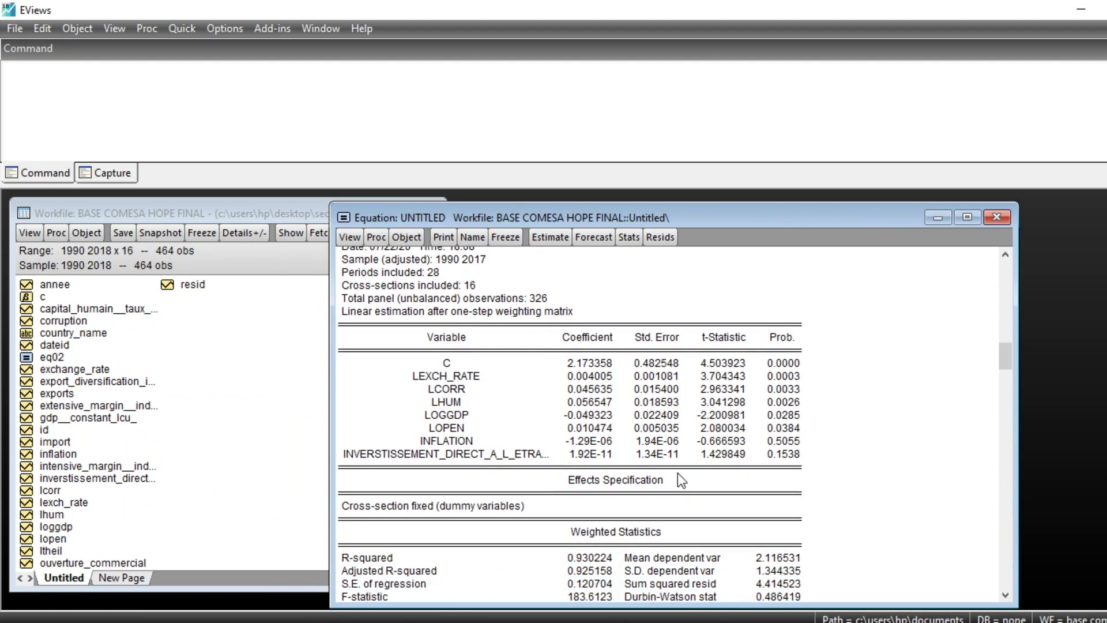
# Re-estimate with Fixed cross-section effects and No GLS weights
pyautogui.click(550, 237)
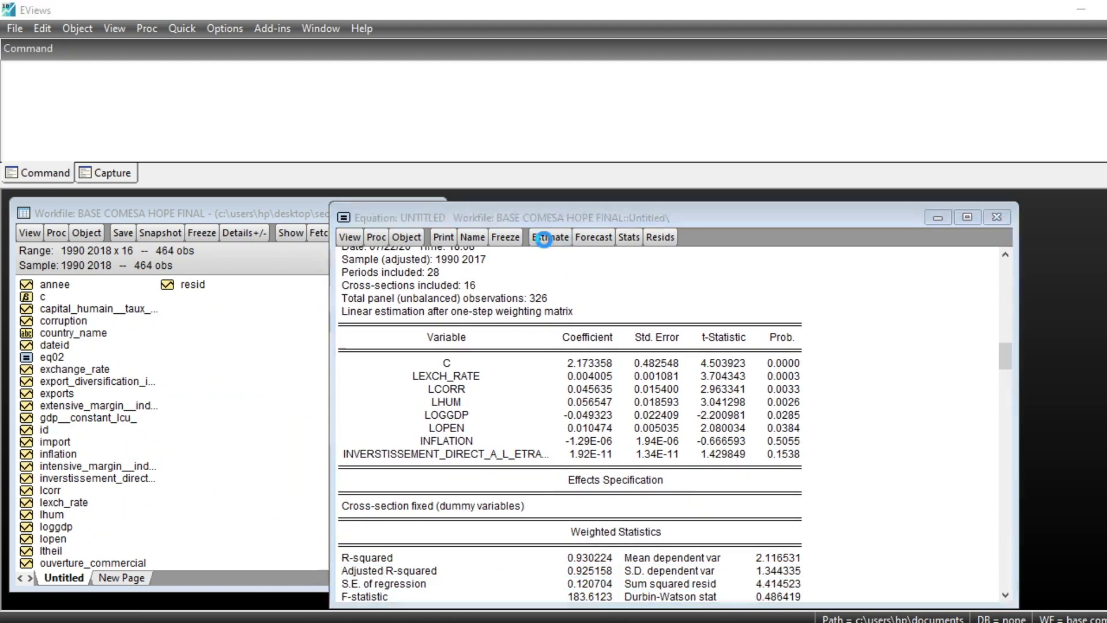
pyautogui.click(577, 272)
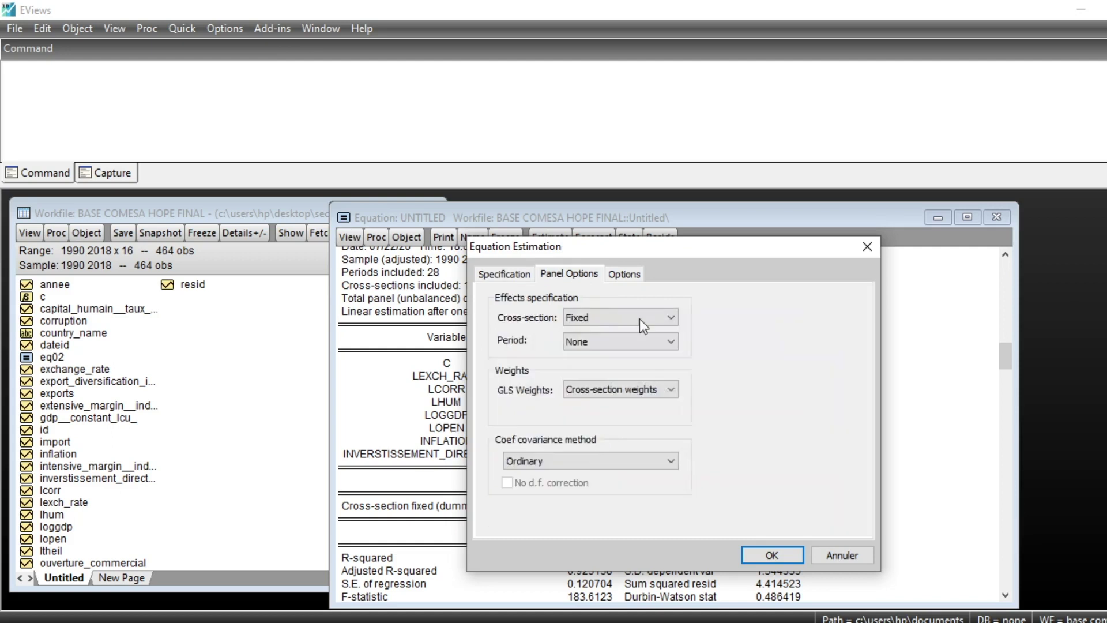
pyautogui.click(668, 317)
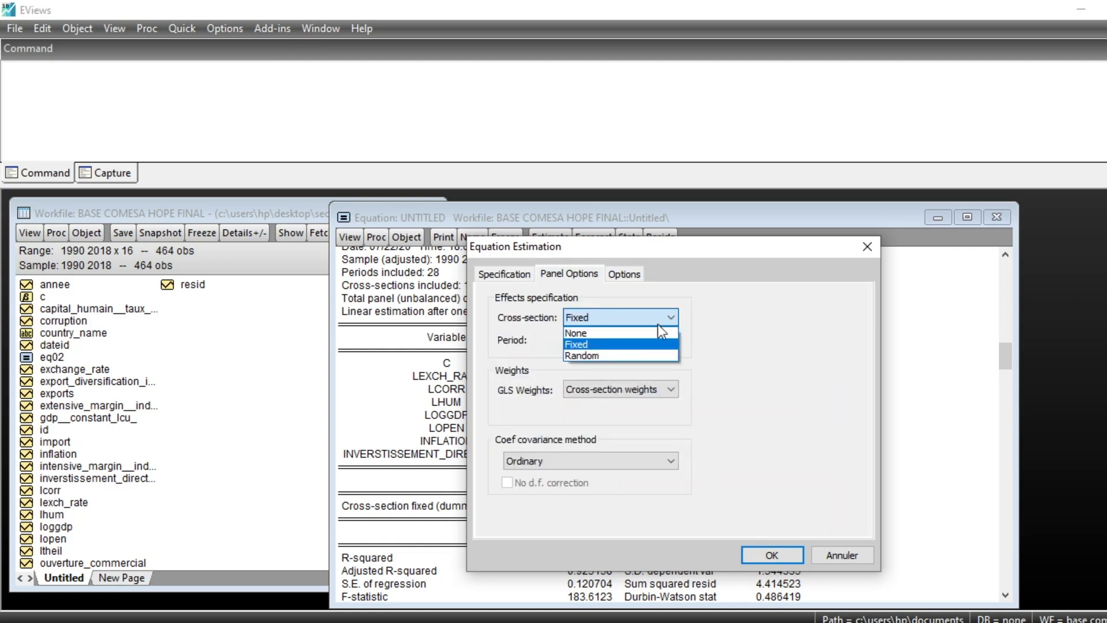
pyautogui.click(621, 345)
pyautogui.click(671, 389)
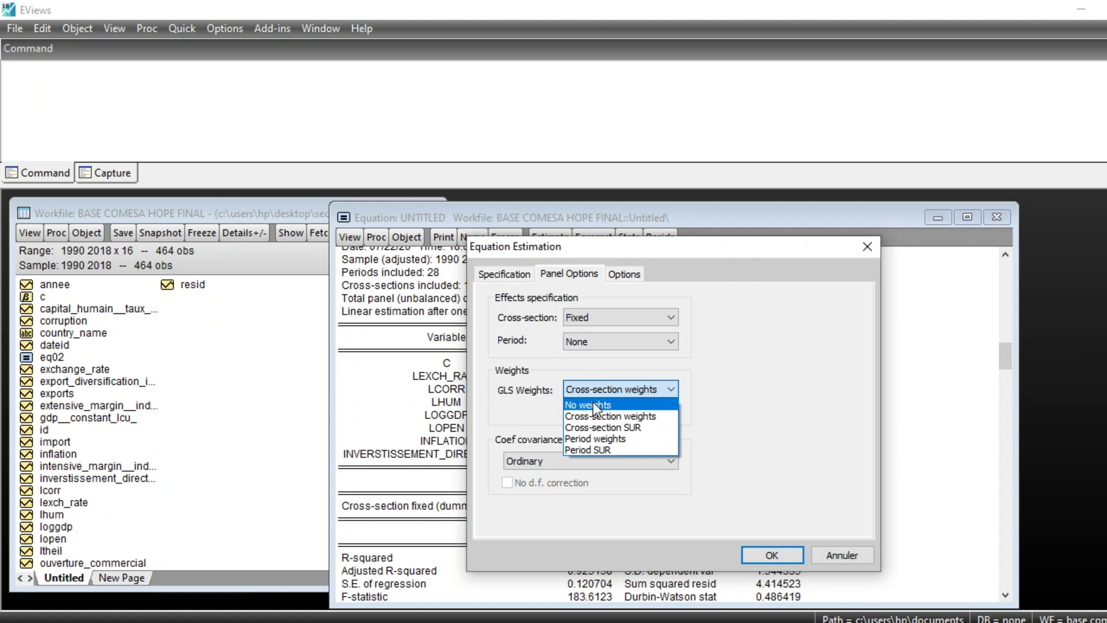
pyautogui.click(593, 404)
pyautogui.click(747, 550)
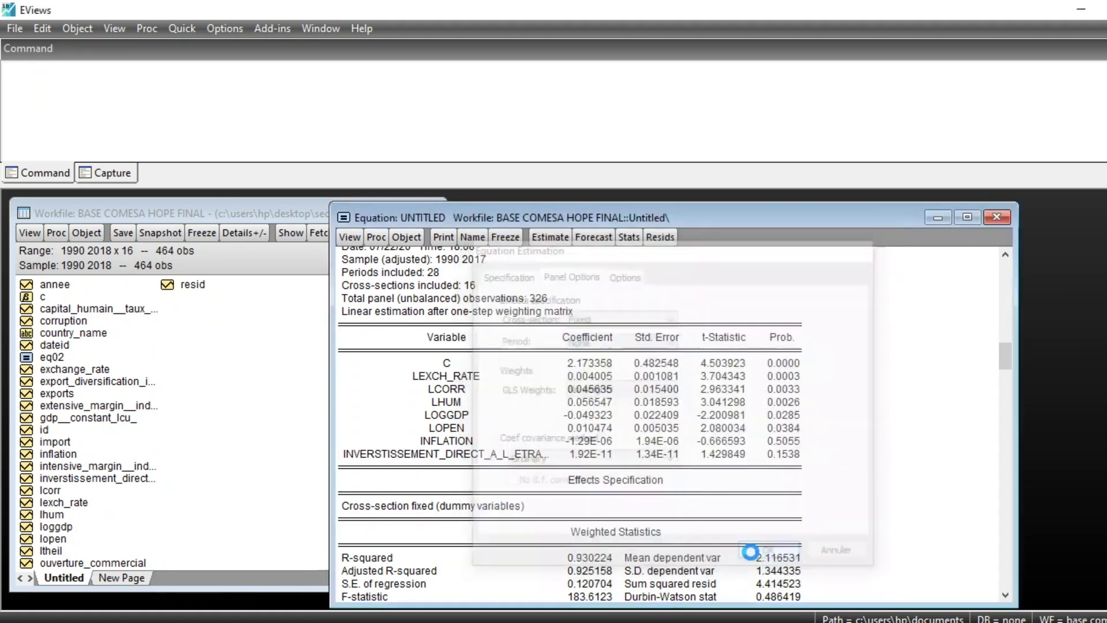
pyautogui.scroll(-2, 675, 442)
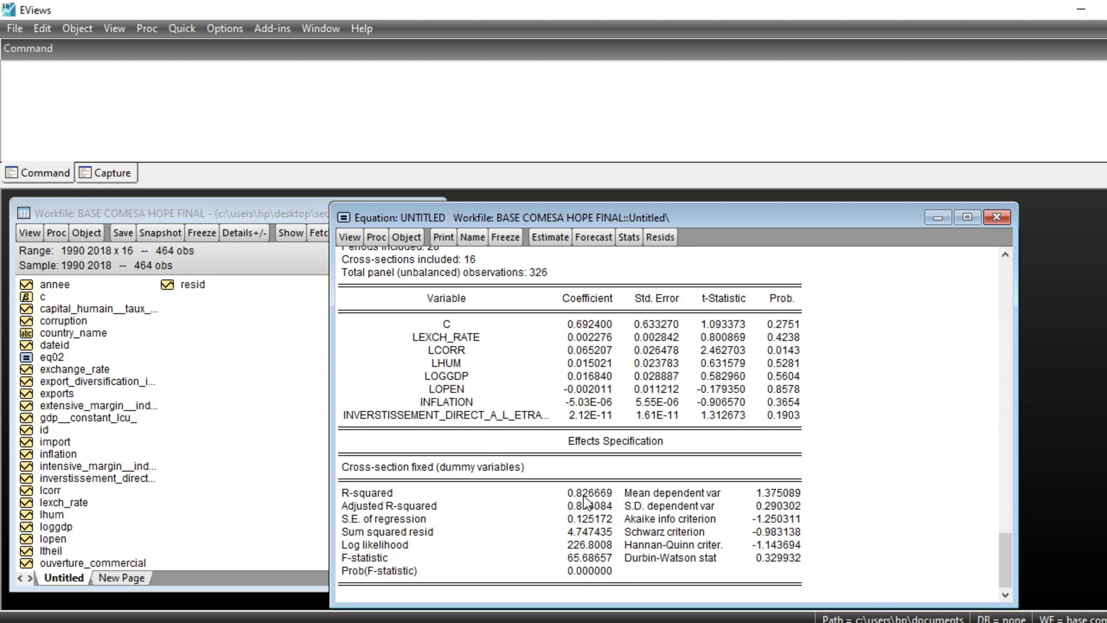
# Re-estimate with Cross-section weights and scroll to the weighted statistics (R-squared 0.930224)
pyautogui.click(550, 246)
pyautogui.click(570, 273)
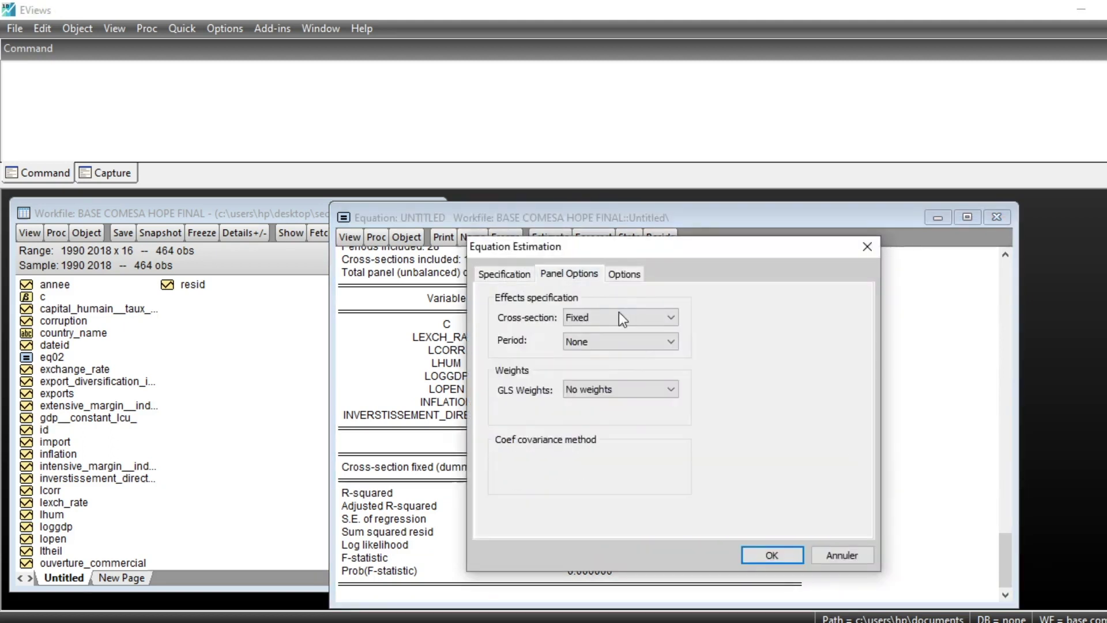
pyautogui.click(667, 389)
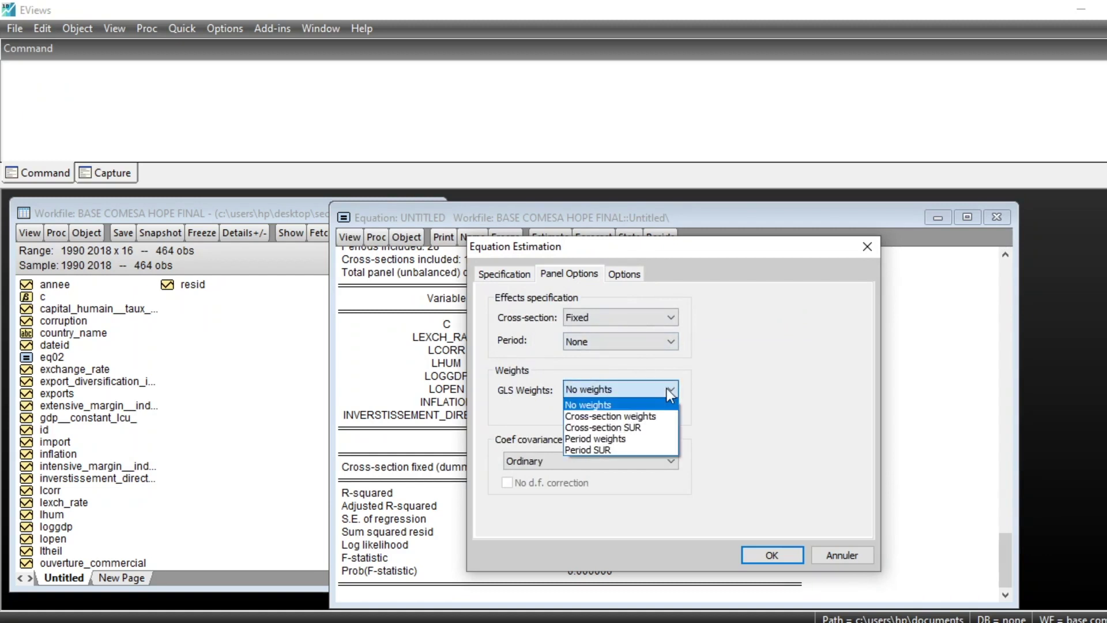
pyautogui.click(609, 417)
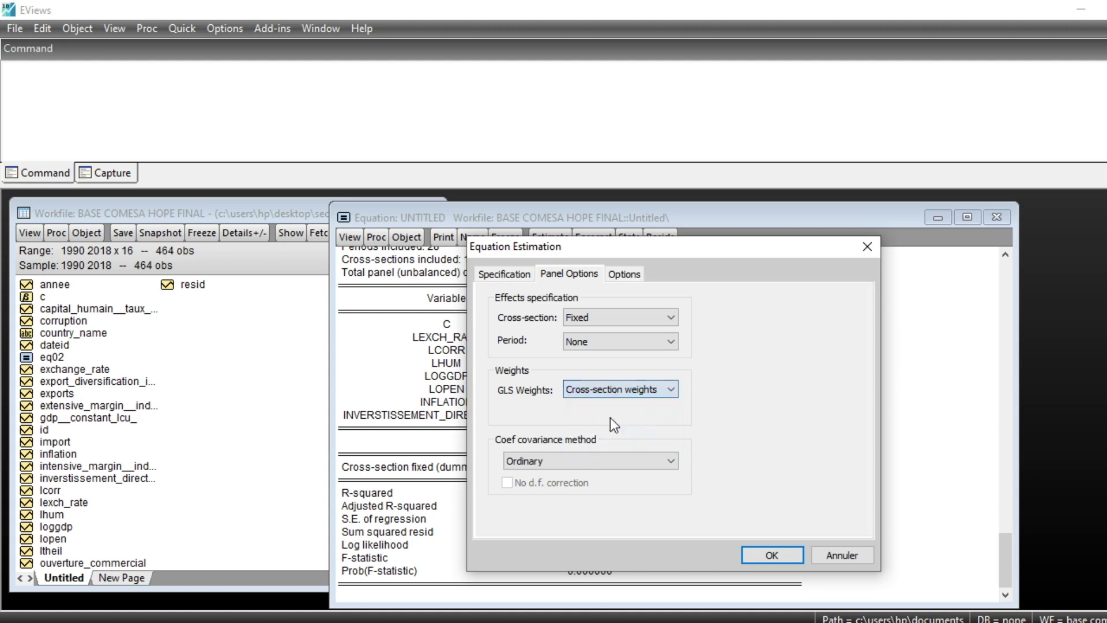
pyautogui.click(769, 555)
pyautogui.scroll(-2, 711, 458)
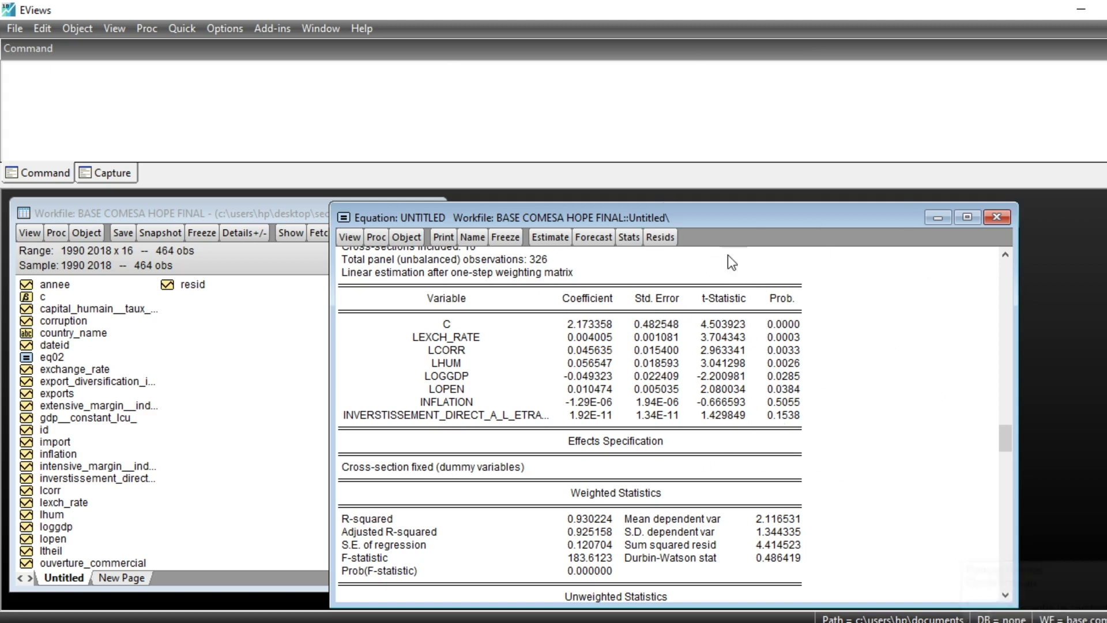
pyautogui.moveTo(673, 220)
pyautogui.mouseDown()
pyautogui.moveTo(589, 217)
pyautogui.moveTo(497, 233)
pyautogui.moveTo(656, 224)
pyautogui.mouseUp()
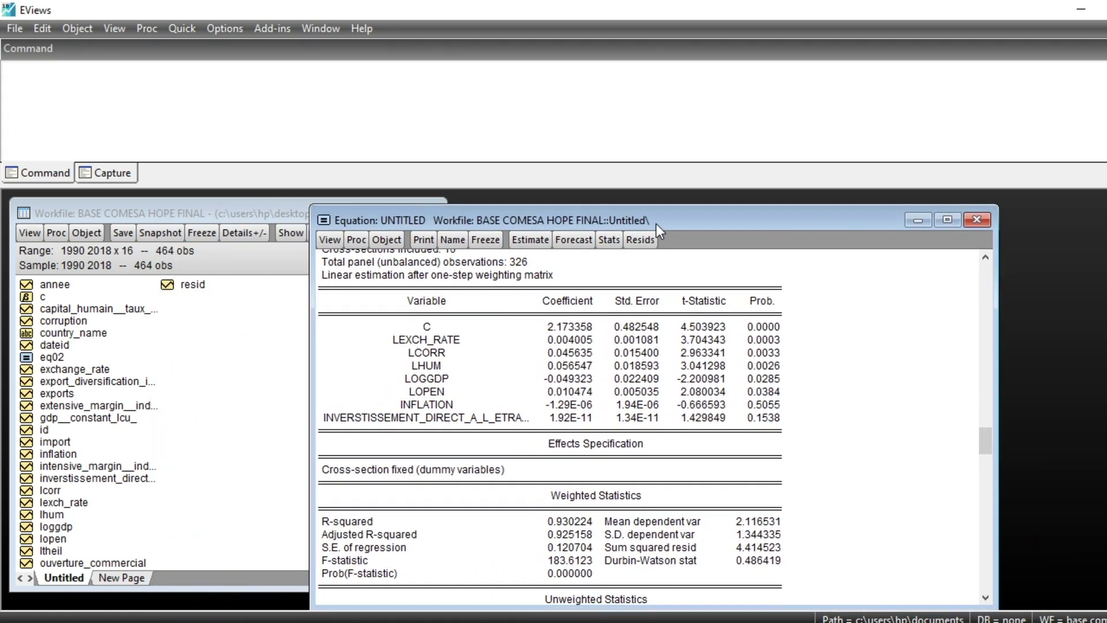